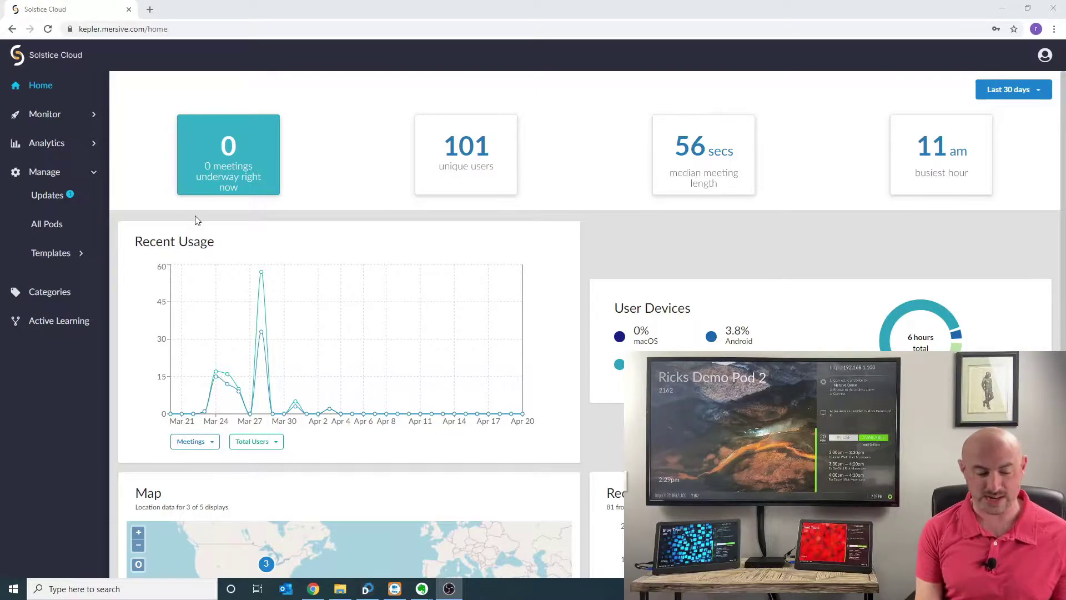
# - Open Ricks Demo Pod 2 from All Pods and expand its Welcome Screen settings
pyautogui.click(47, 225)
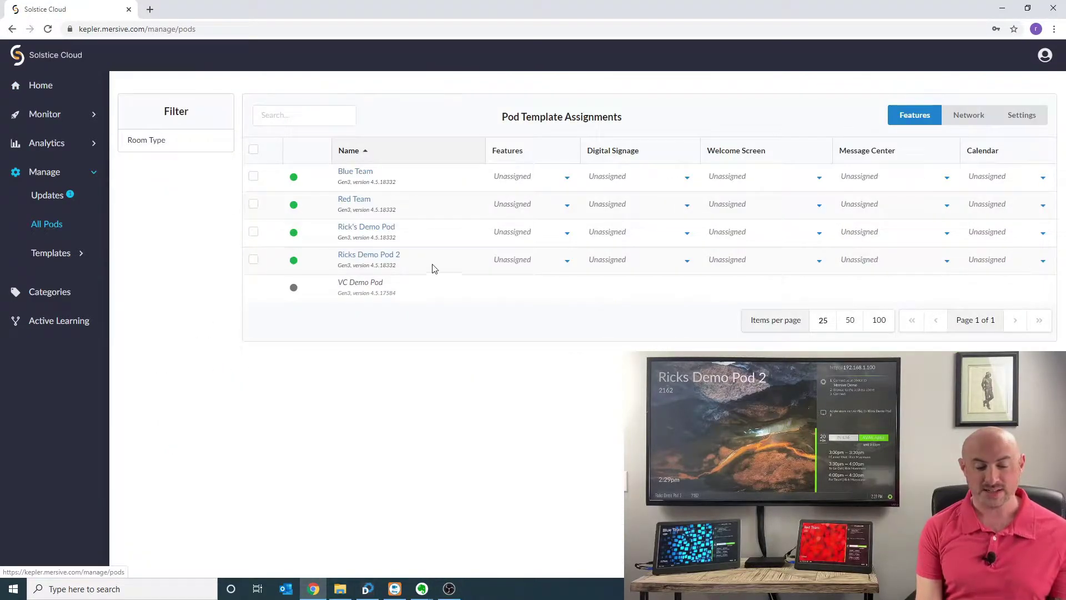
pyautogui.click(381, 261)
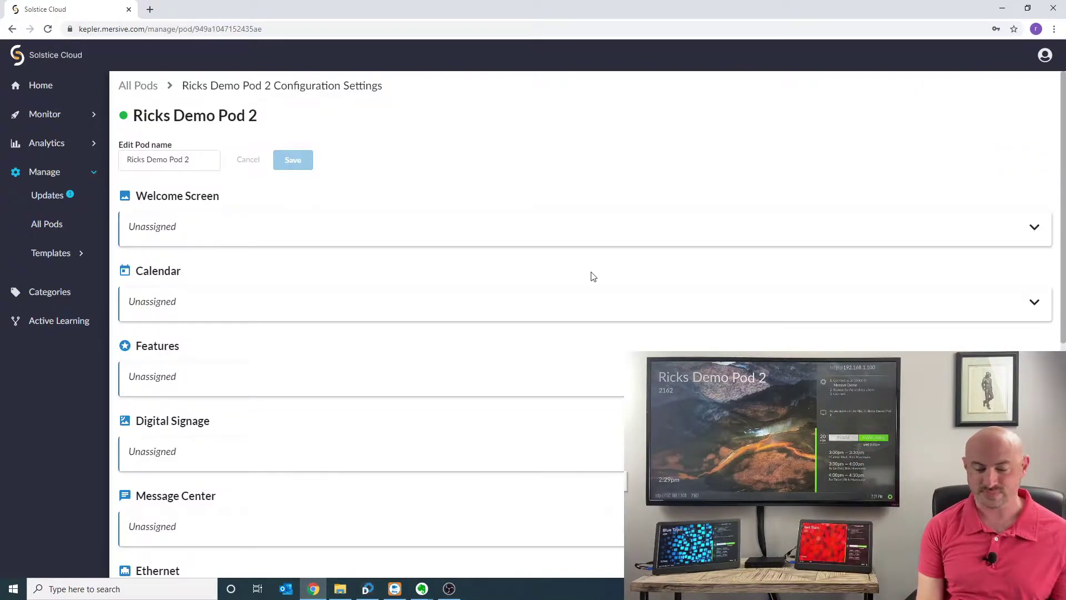
pyautogui.click(437, 232)
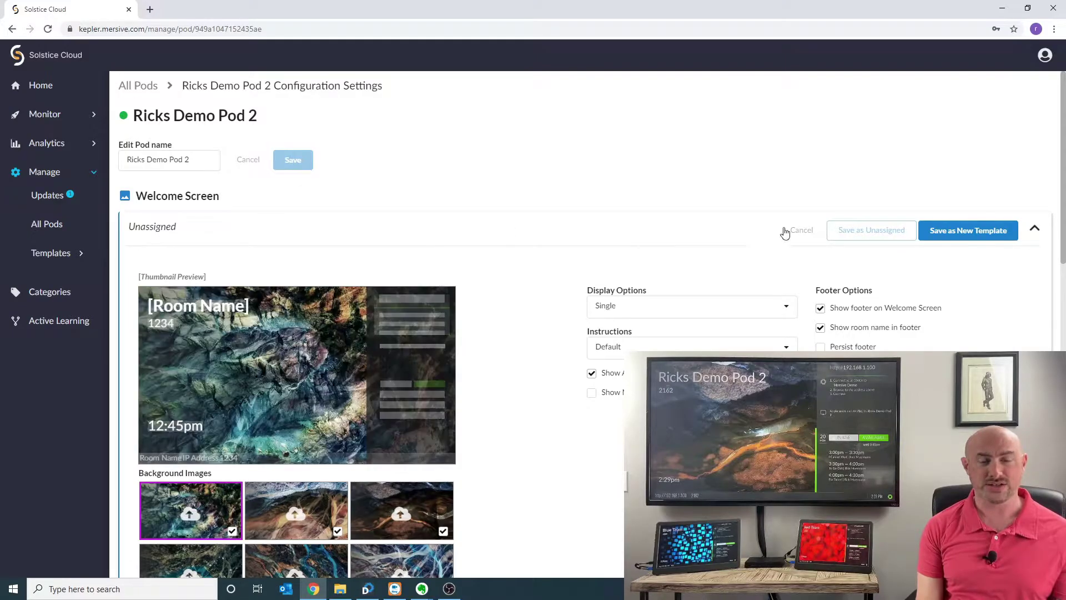
pyautogui.moveTo(1063, 122); pyautogui.dragTo(1058, 188)
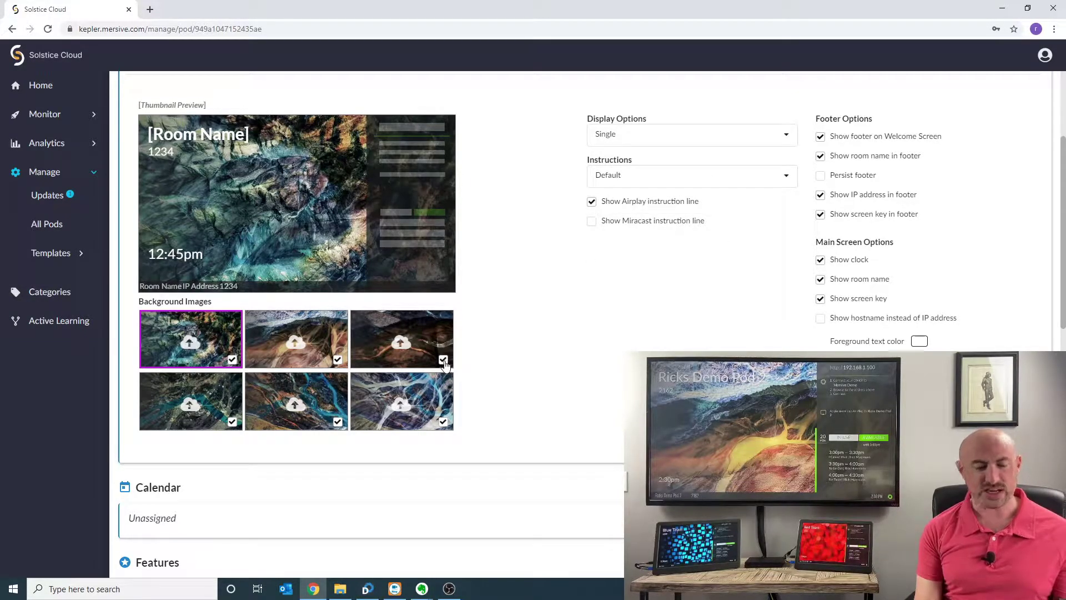
# - Deselect welcome screen background images two through six
pyautogui.click(443, 360)
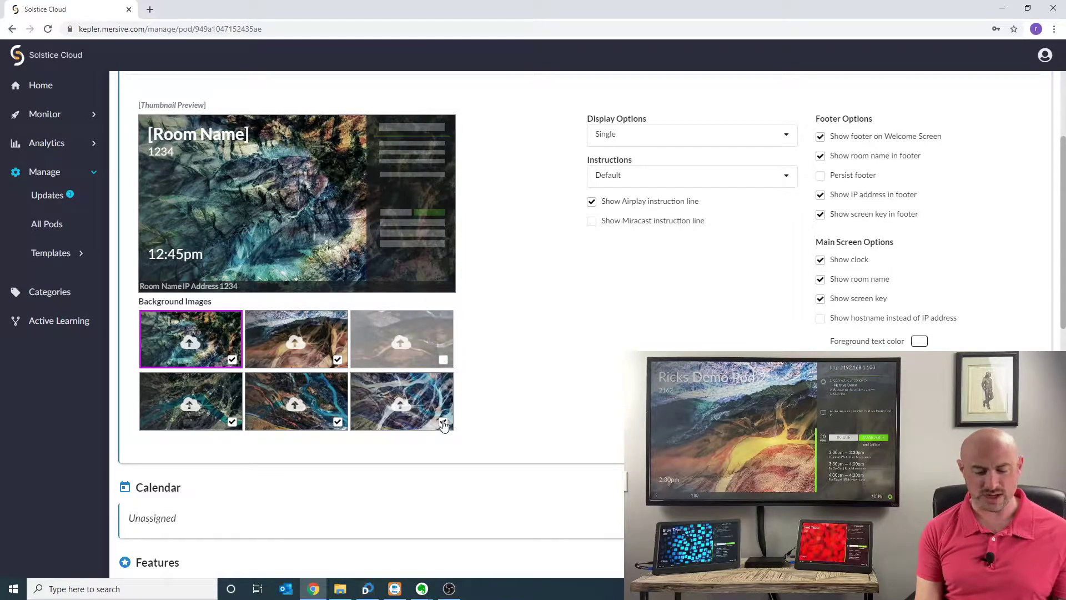
pyautogui.click(443, 421)
pyautogui.click(337, 360)
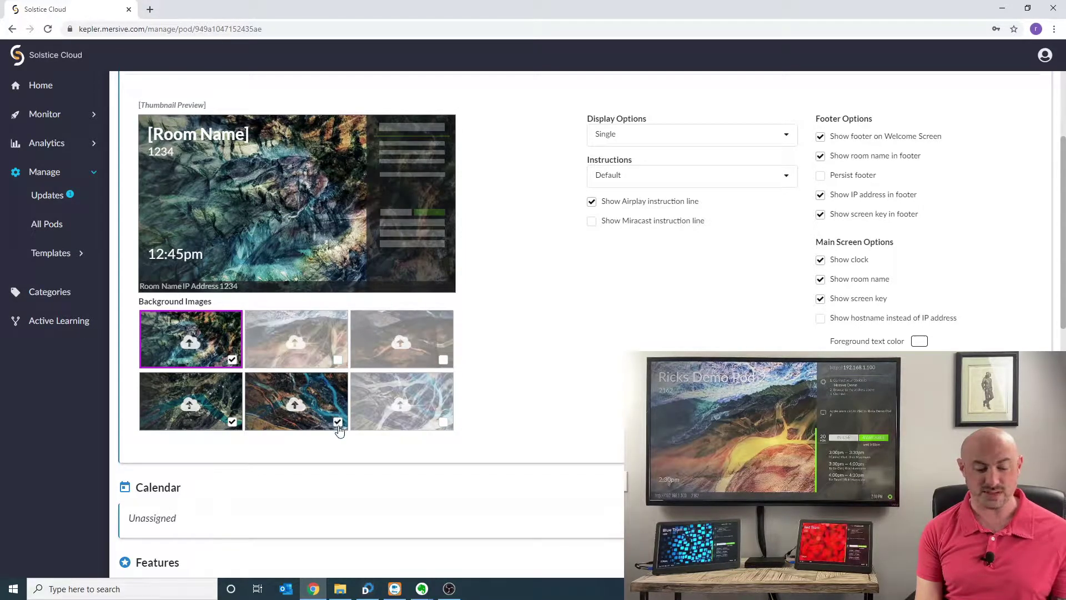
pyautogui.click(337, 421)
pyautogui.click(233, 423)
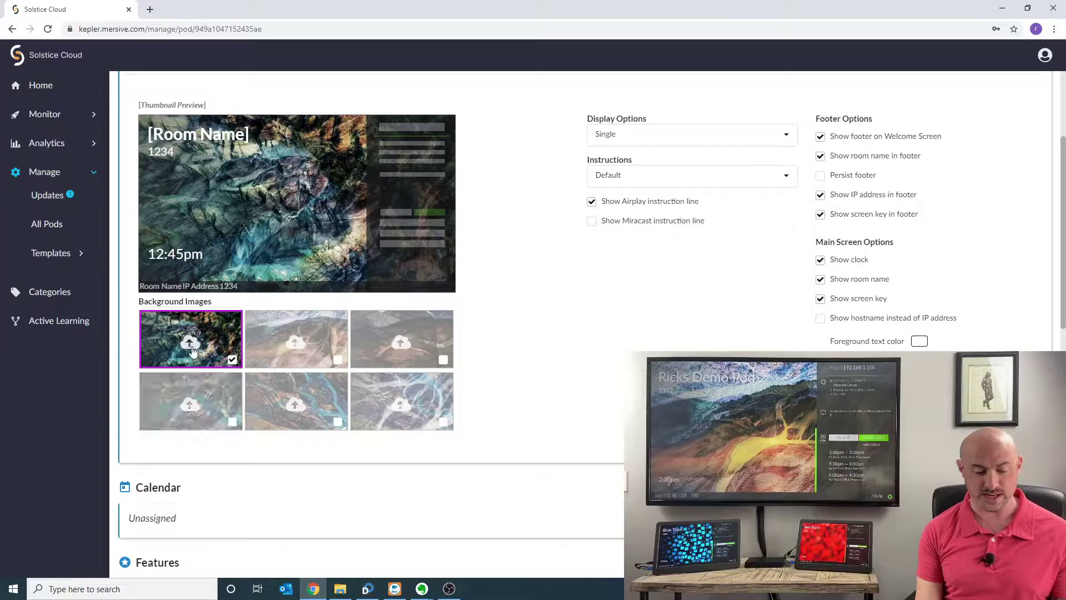
# - Replace the first background image with the uploaded Town night harbor photo
pyautogui.click(188, 344)
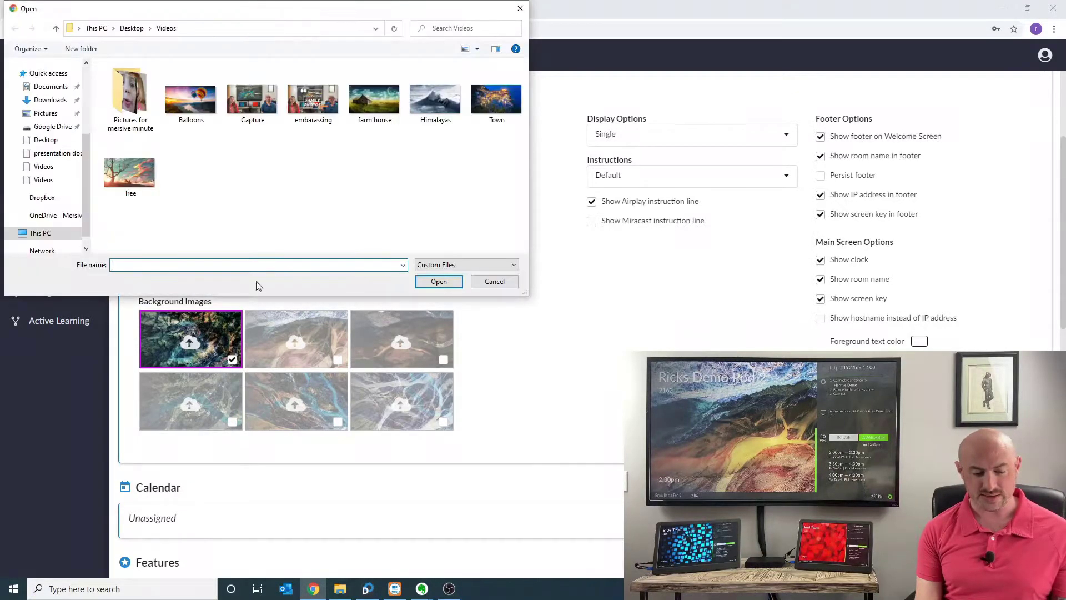
pyautogui.doubleClick(497, 99)
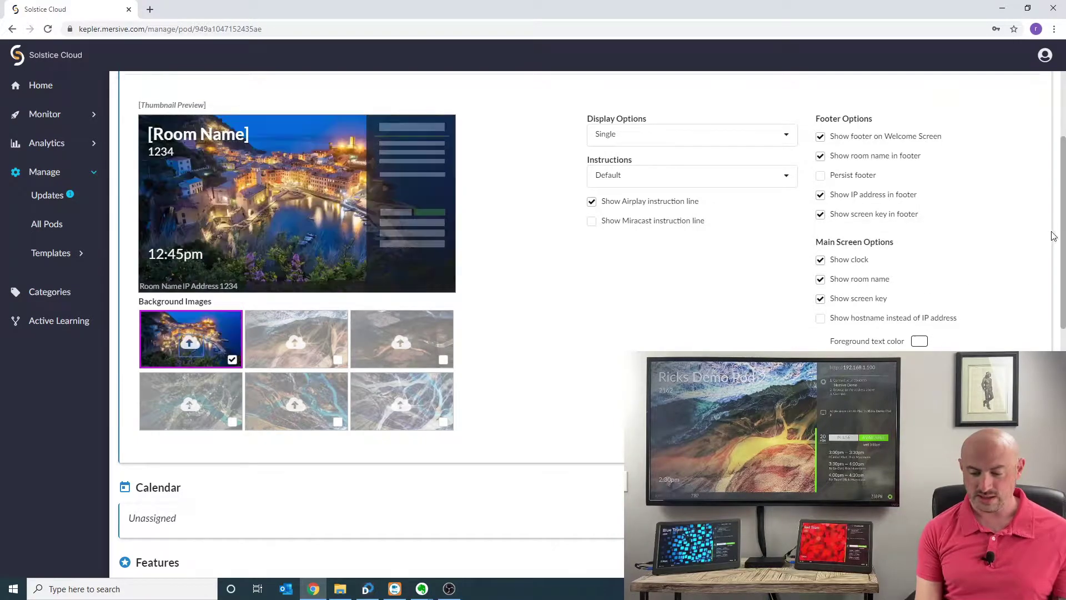
pyautogui.moveTo(1061, 234); pyautogui.dragTo(1061, 195)
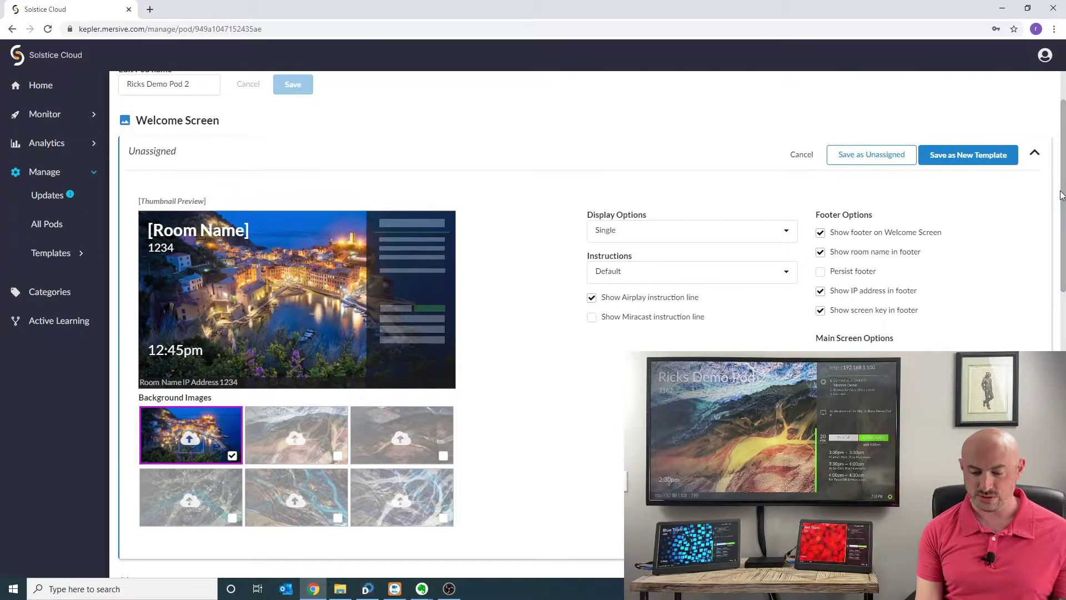
# - Save the Town background to the pod's Welcome Screen as Unassigned
pyautogui.click(890, 156)
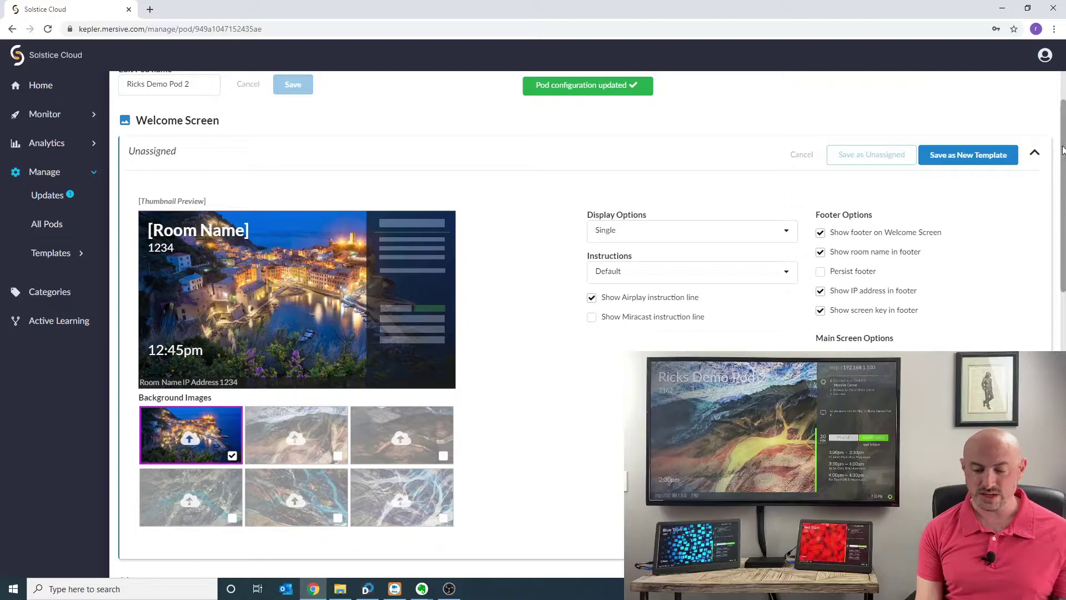
pyautogui.moveTo(1060, 153); pyautogui.dragTo(1059, 189)
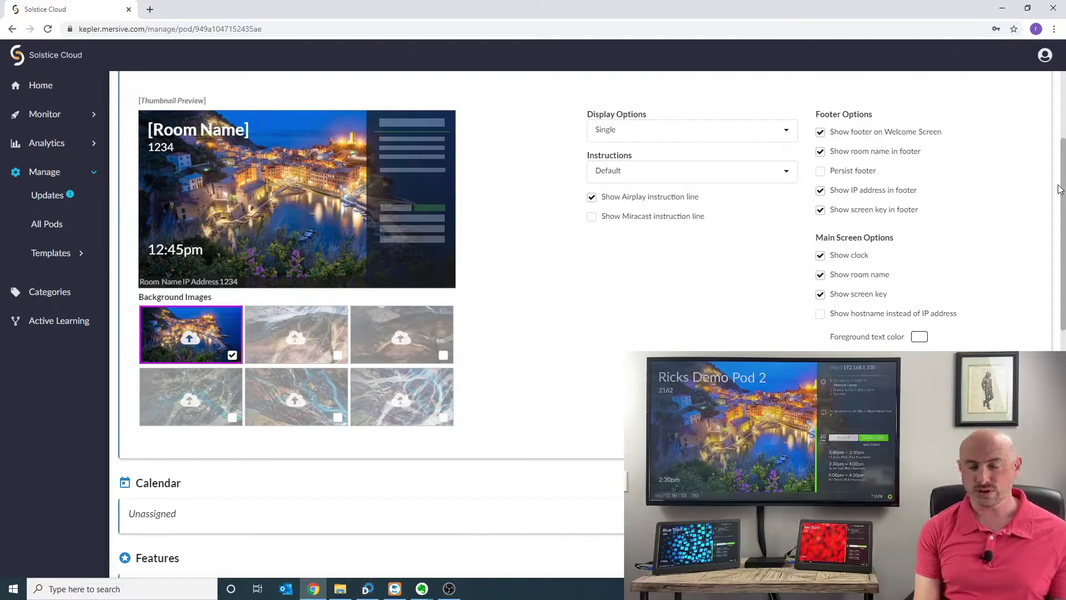
pyautogui.moveTo(1062, 187); pyautogui.dragTo(1061, 197)
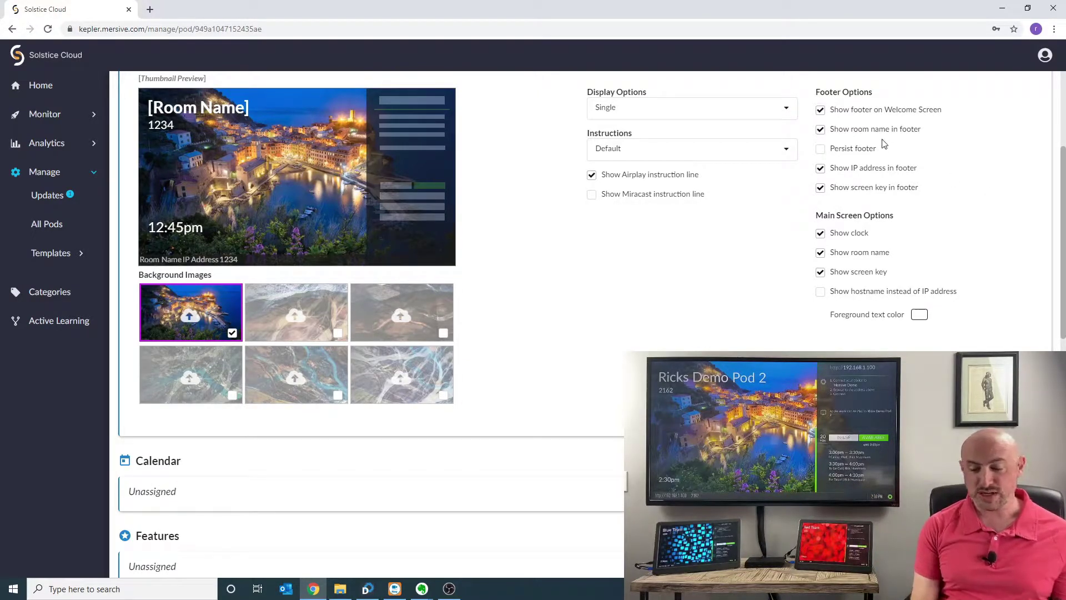
pyautogui.click(822, 111)
pyautogui.click(821, 111)
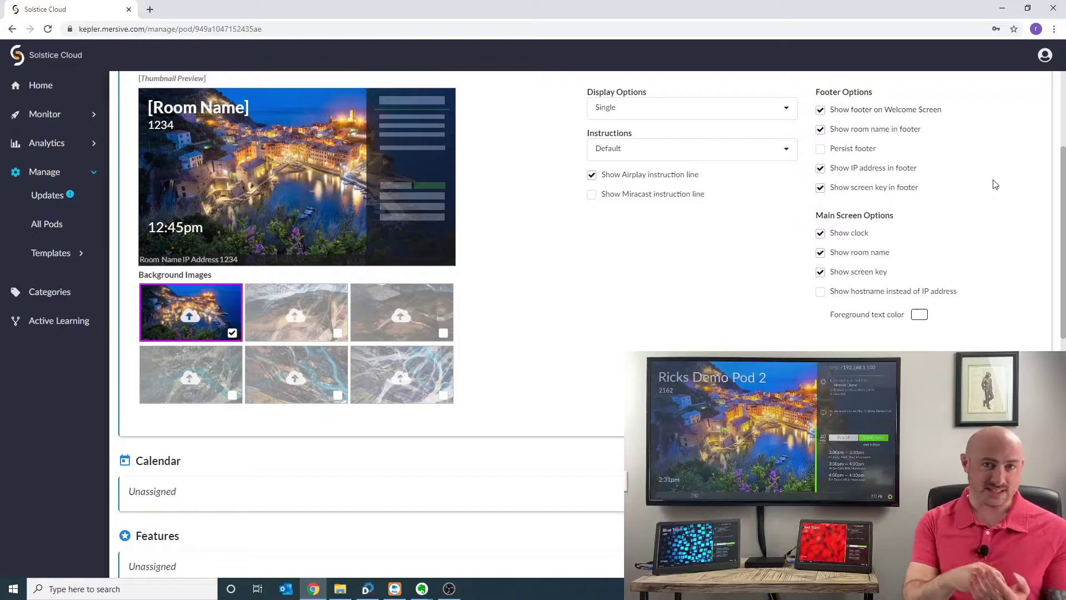
pyautogui.click(784, 157)
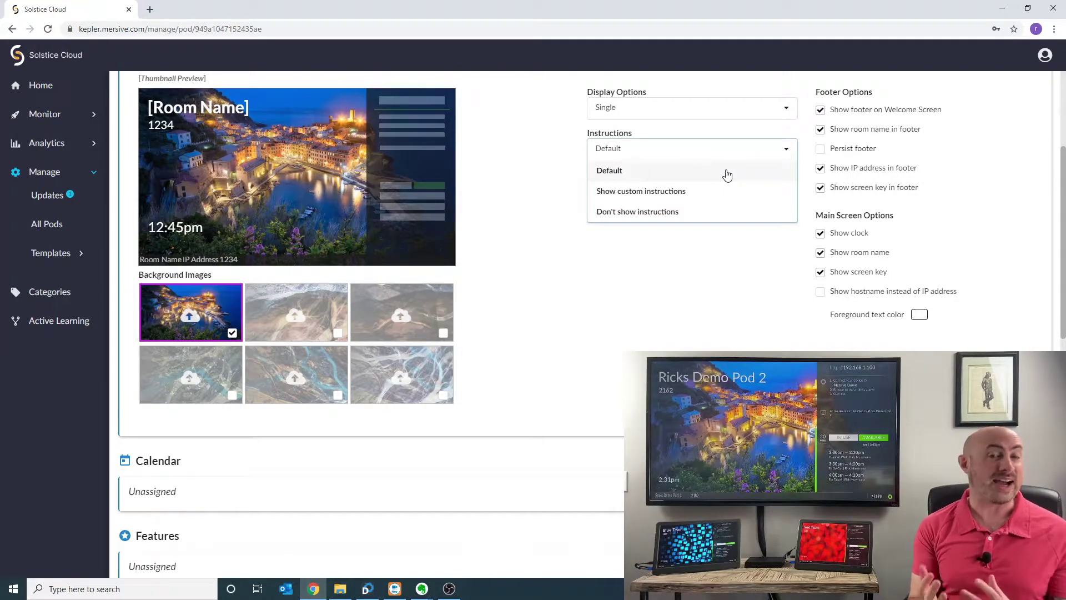
# - Set Instructions to Show custom instructions and place the cursor in the empty editor
pyautogui.click(722, 191)
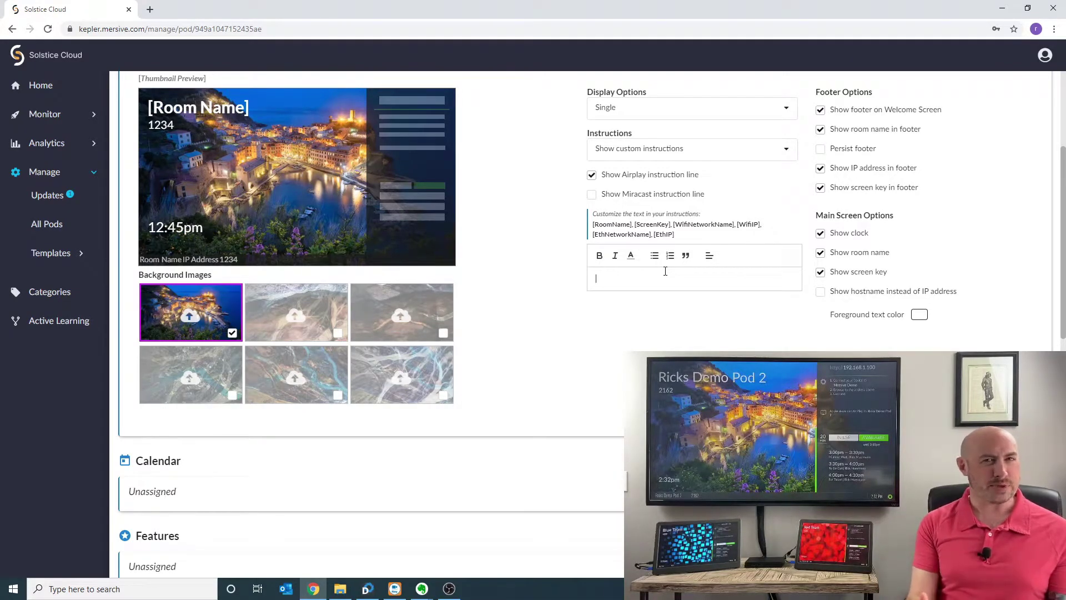
pyautogui.click(665, 271)
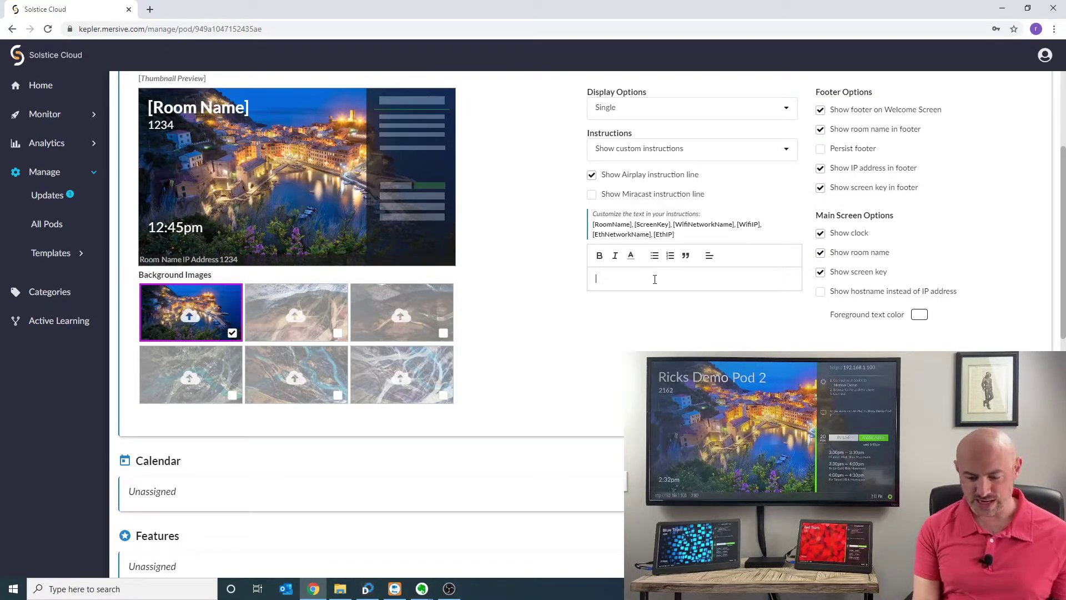
# - Paste the three numbered connection steps using [EthNetworkName] and [EthIP], plus the Tip
pyautogui.write('Connect your device to [EthNetworkName] Open a Web Browser and Navigate to [EthIP] Click Get App and Connect or Launch in Browser Tip: Stash on-screen content by dragging it to the dock on the left during a session')
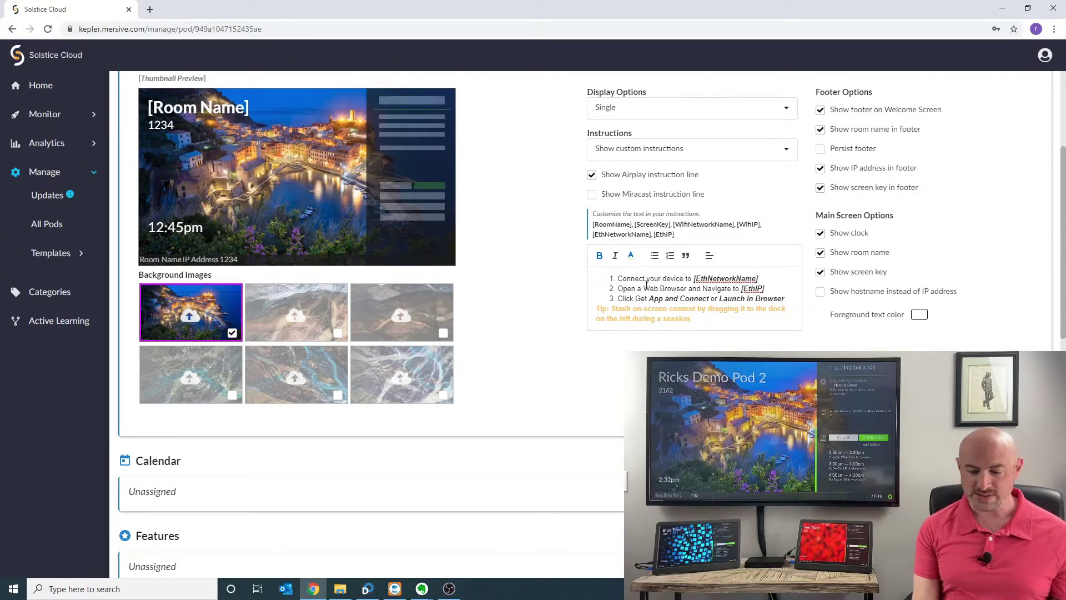
pyautogui.moveTo(761, 280); pyautogui.dragTo(698, 277)
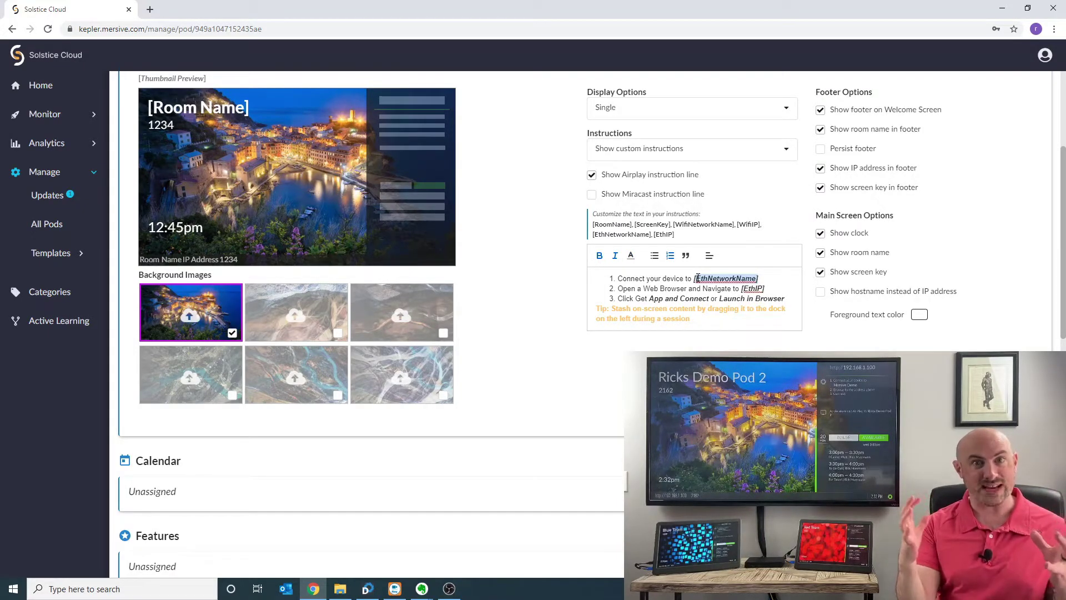
pyautogui.click(769, 289)
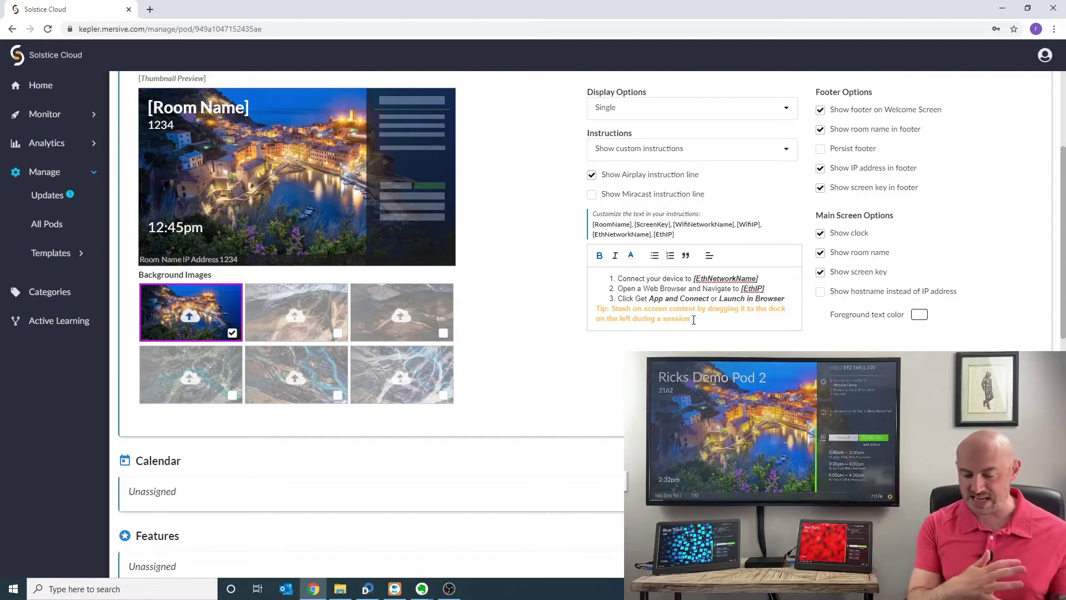
# - Colour the Tip paragraph yellow and save the welcome screen to the pod
pyautogui.moveTo(694, 321); pyautogui.dragTo(597, 312)
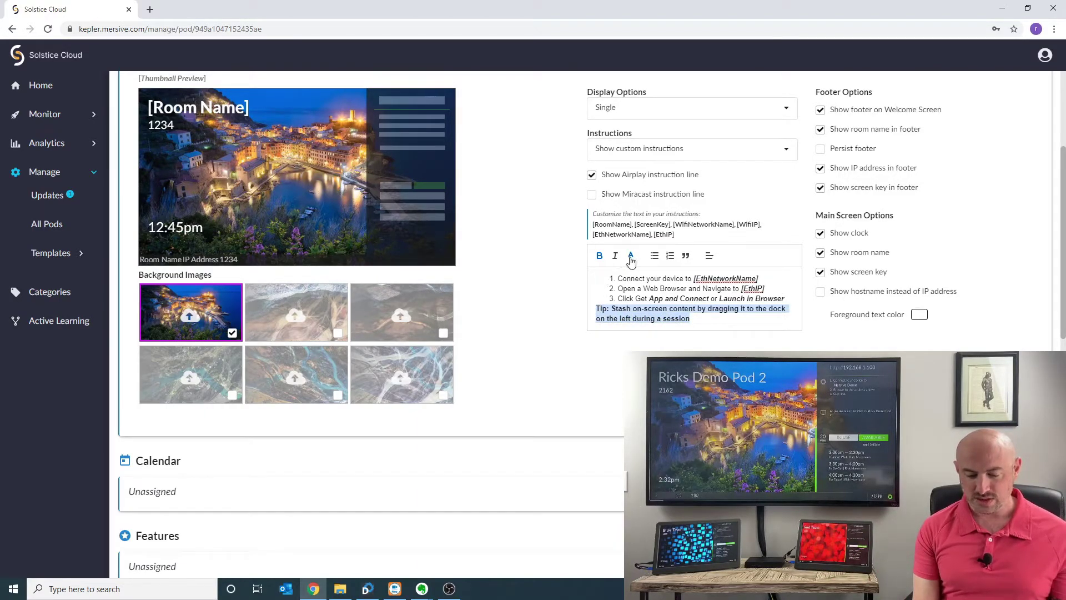
pyautogui.click(631, 256)
pyautogui.click(665, 270)
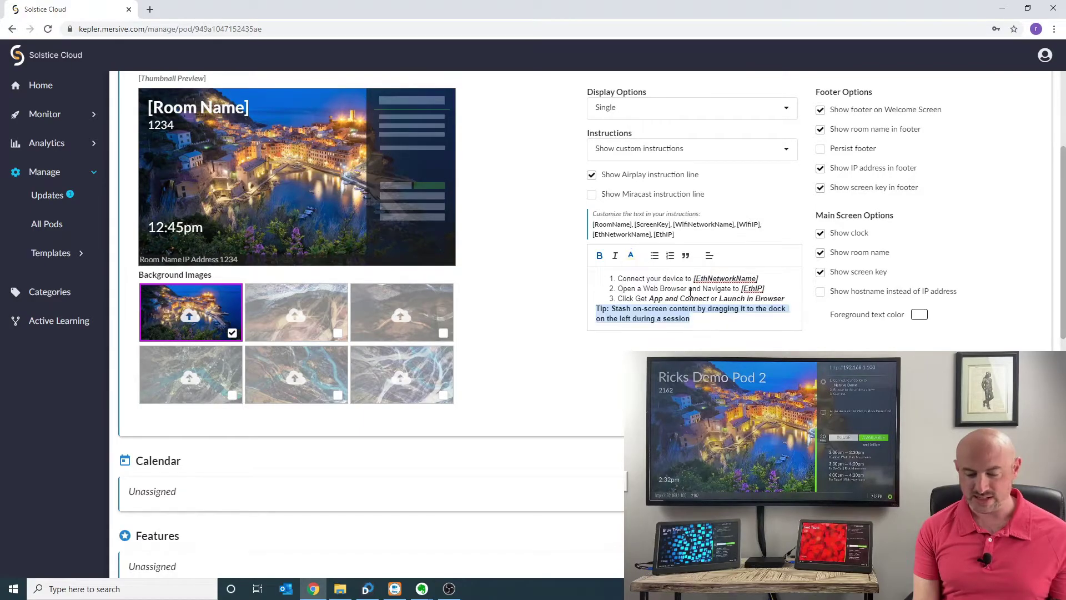
pyautogui.click(737, 328)
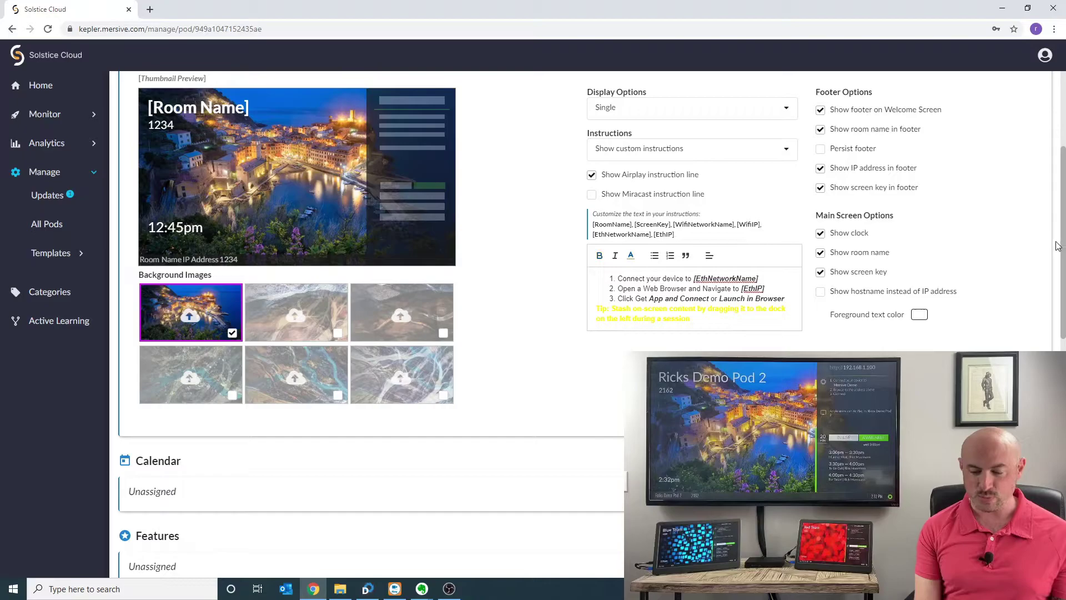
pyautogui.moveTo(1061, 257); pyautogui.dragTo(1061, 209)
pyautogui.click(856, 157)
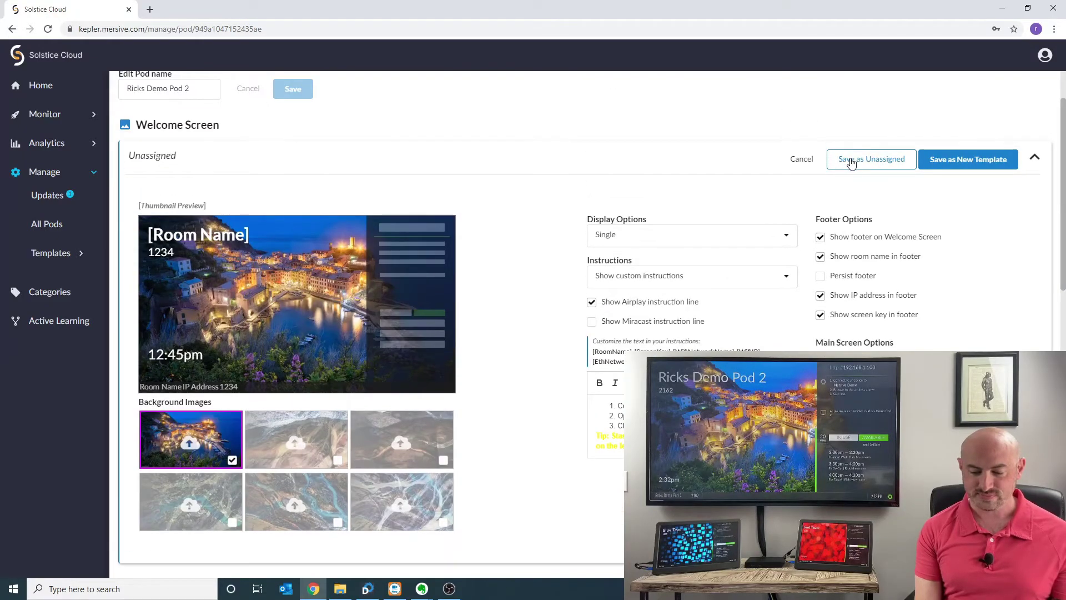
# - Scroll up to confirm the pod configuration update with the custom instructions
pyautogui.moveTo(1062, 131); pyautogui.dragTo(1057, 183)
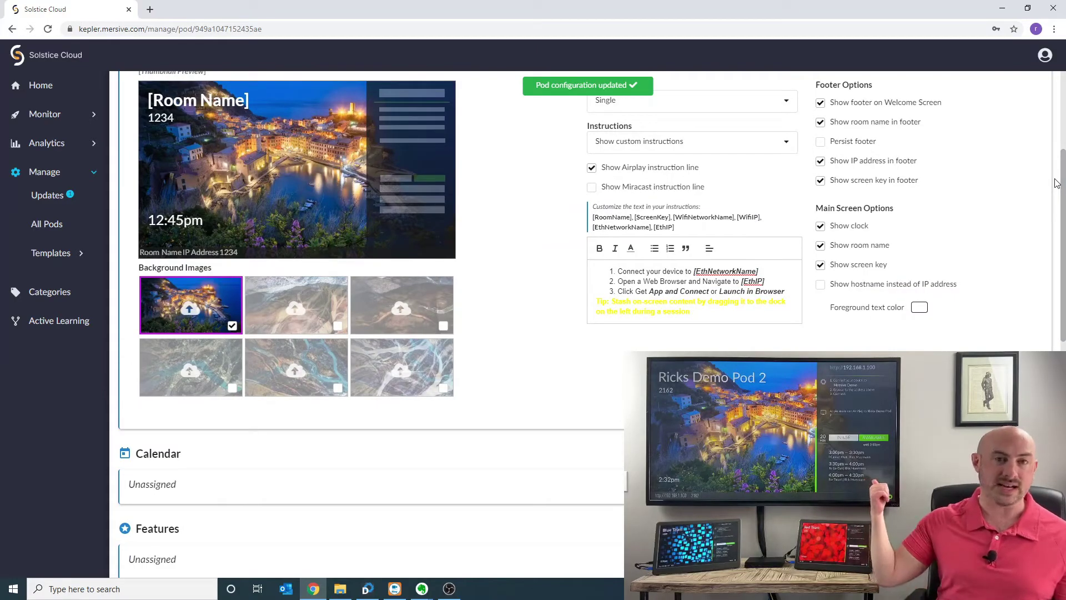